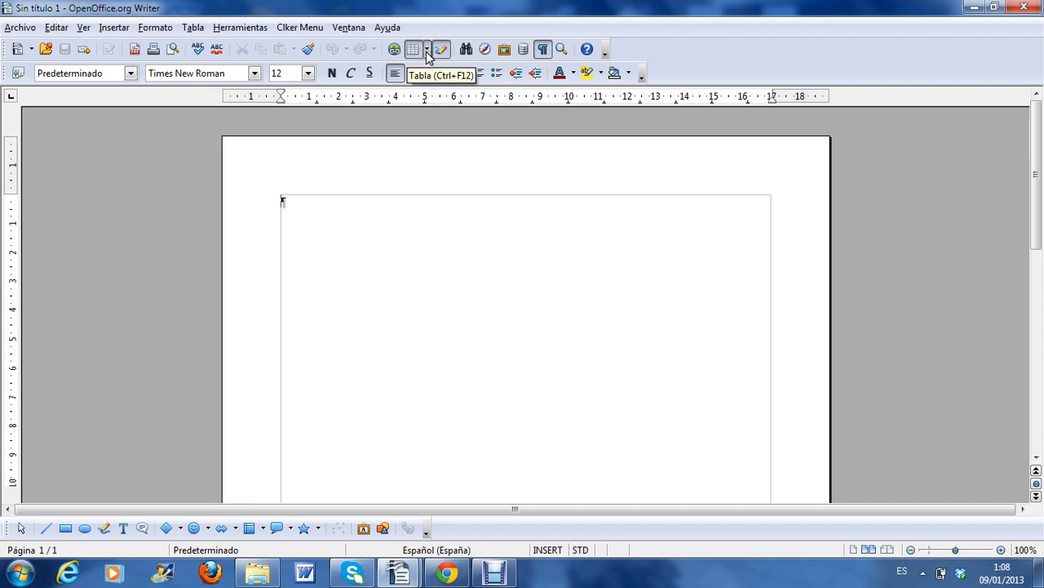
pyautogui.click(193, 26)
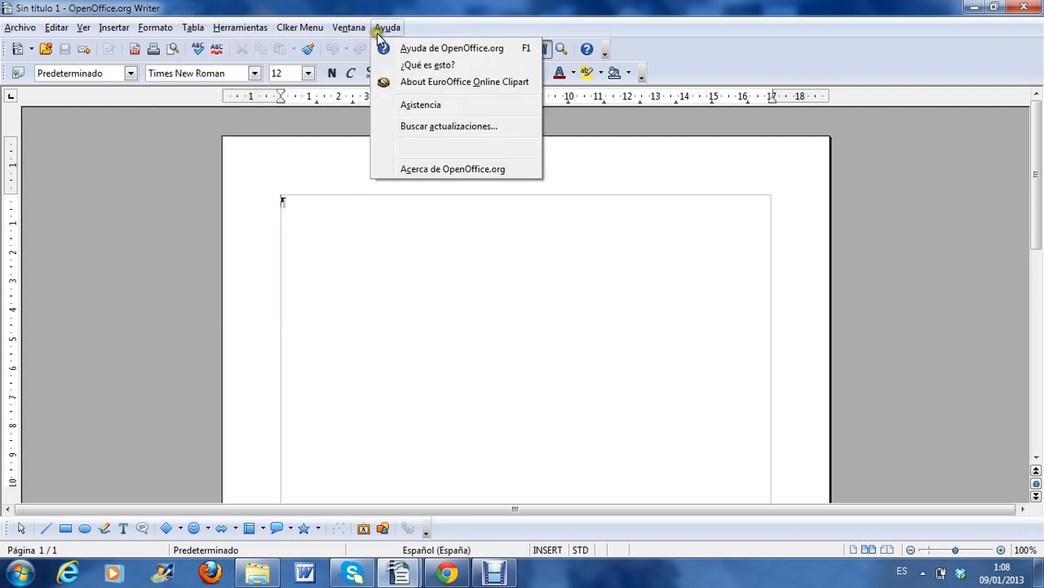
pyautogui.moveTo(221, 22)
pyautogui.moveTo(256, 48)
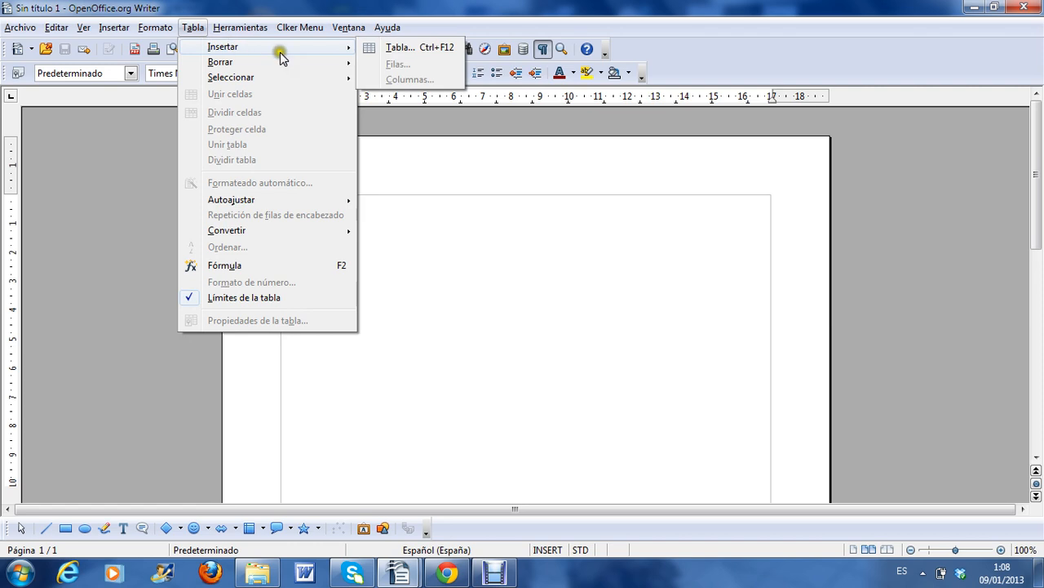
pyautogui.click(420, 252)
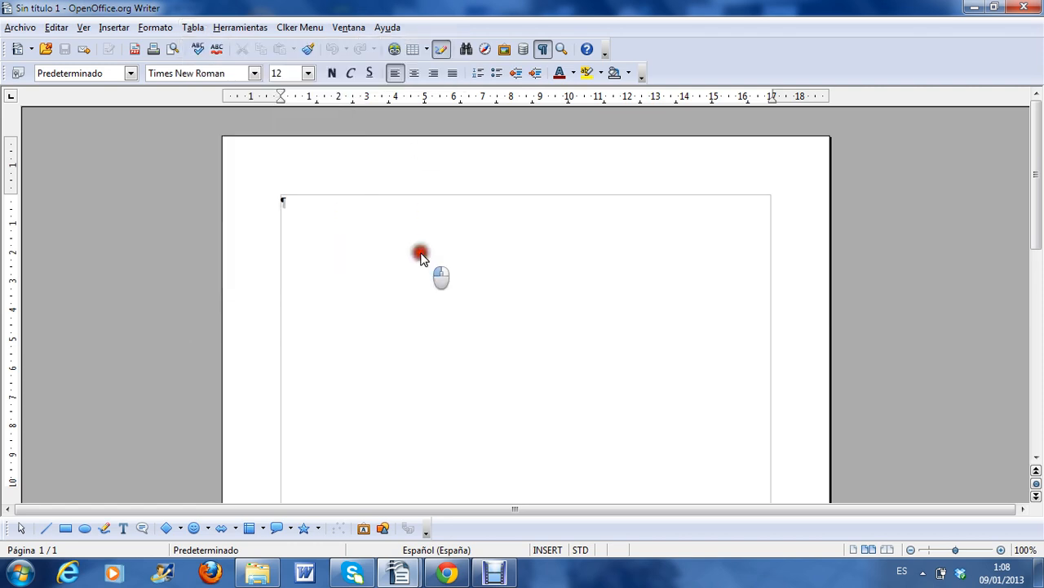
# Insert a table of 4 columns by 6 rows and add two empty paragraphs below it
pyautogui.click(427, 51)
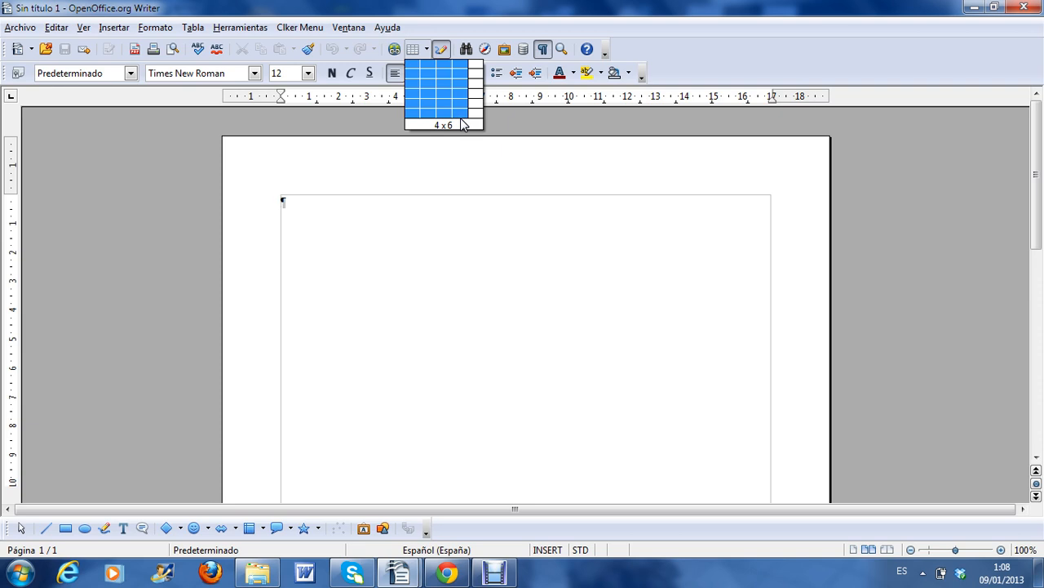
pyautogui.click(462, 123)
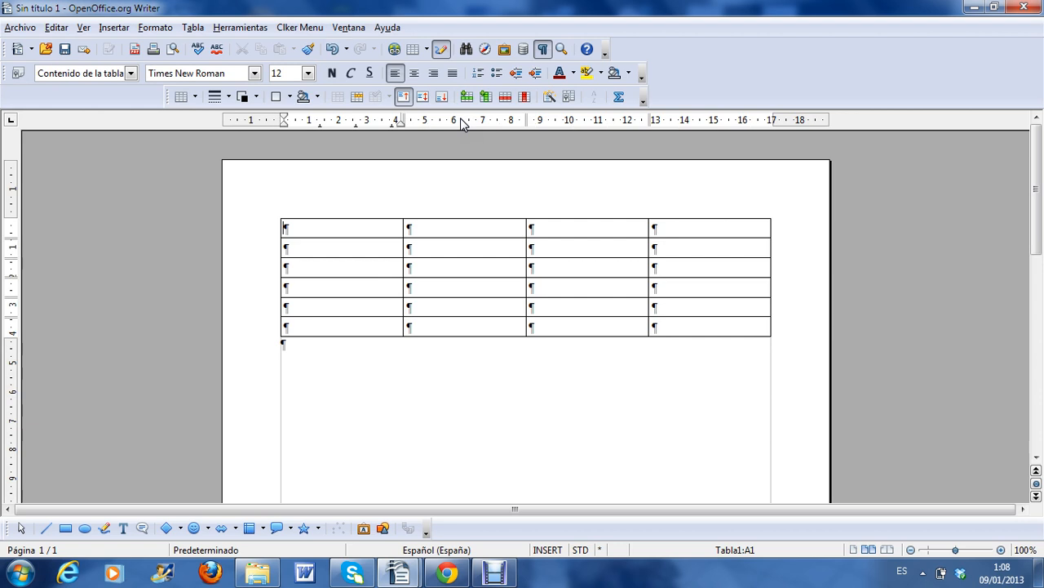
pyautogui.click(290, 345)
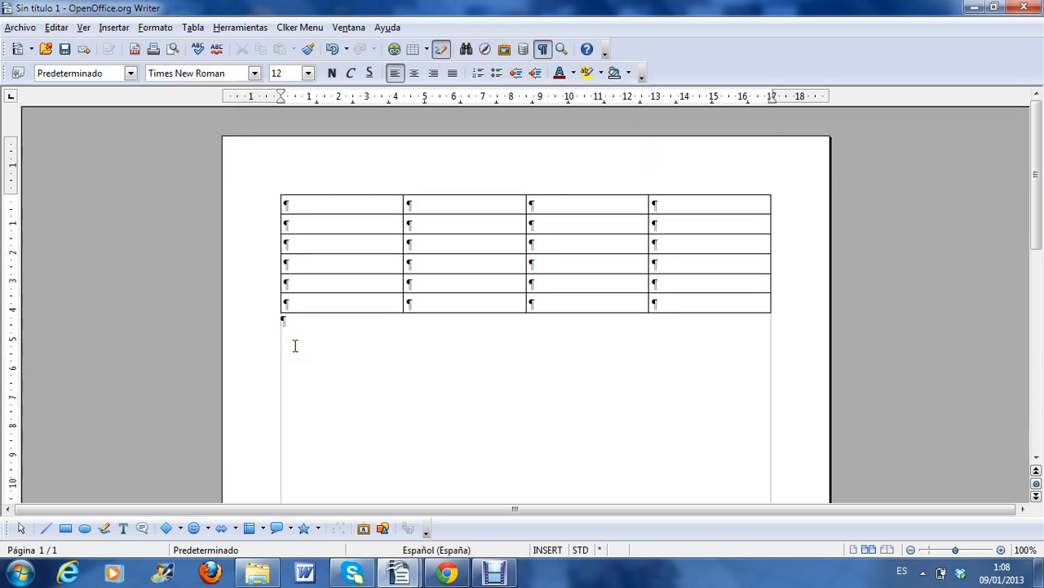
pyautogui.press('Return')
pyautogui.press('Return')
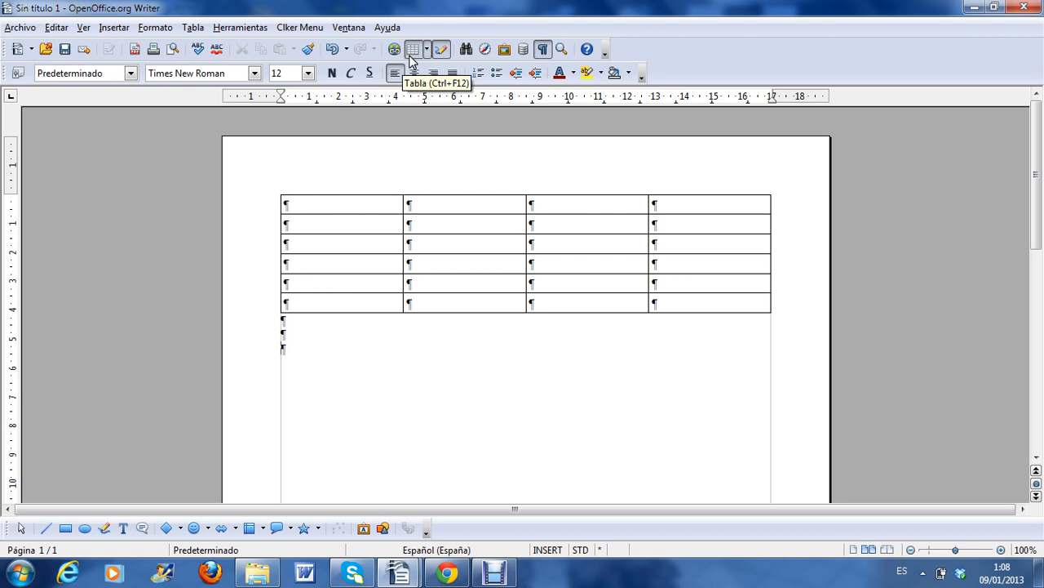
# Preview several autoformat styles, from Marrón to Moneda gris, in the table insertion settings without inserting a table
pyautogui.click(190, 27)
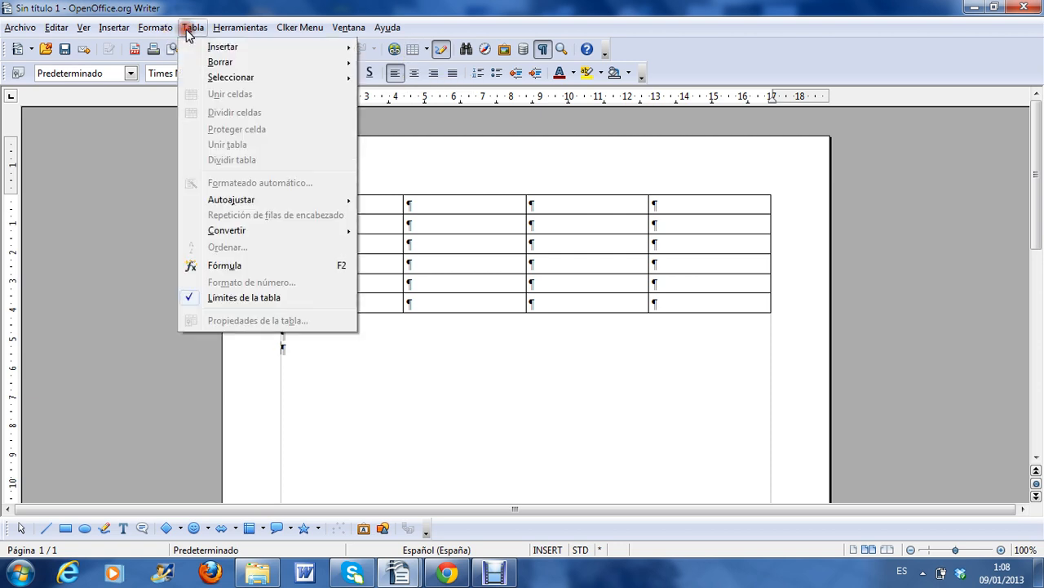
pyautogui.moveTo(204, 47)
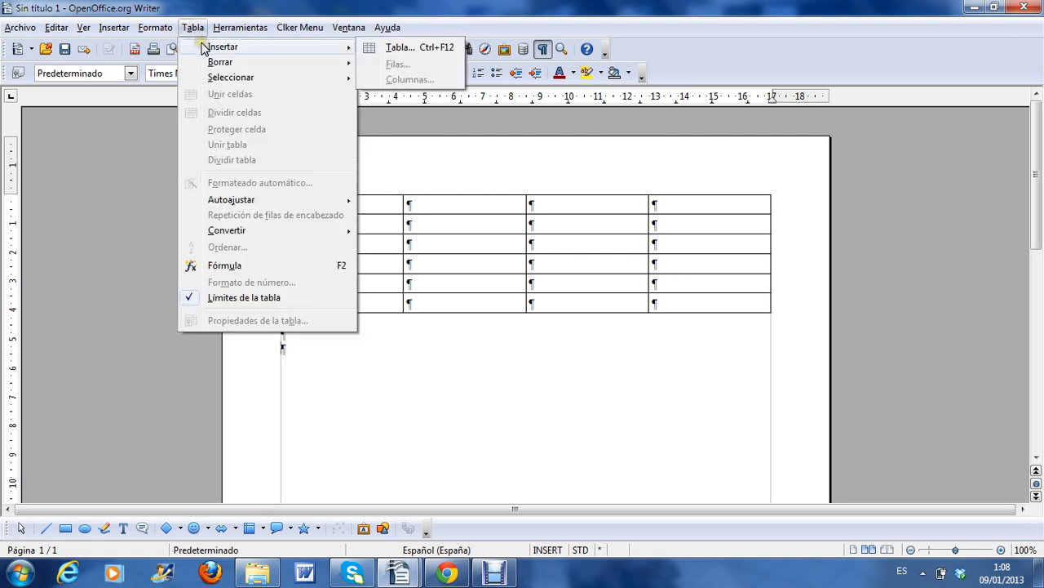
pyautogui.click(390, 50)
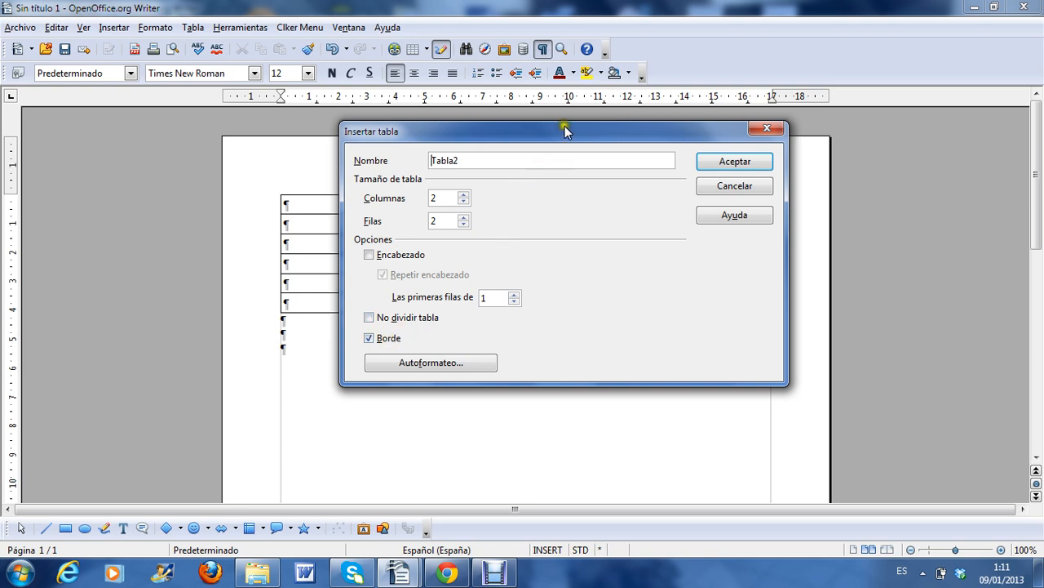
pyautogui.moveTo(564, 127); pyautogui.dragTo(745, 160)
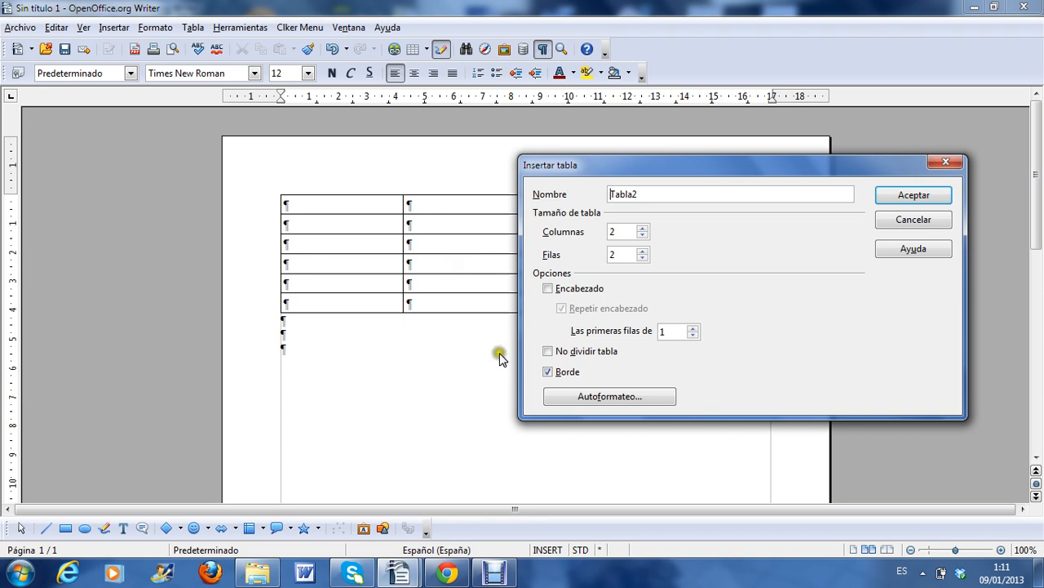
pyautogui.click(588, 399)
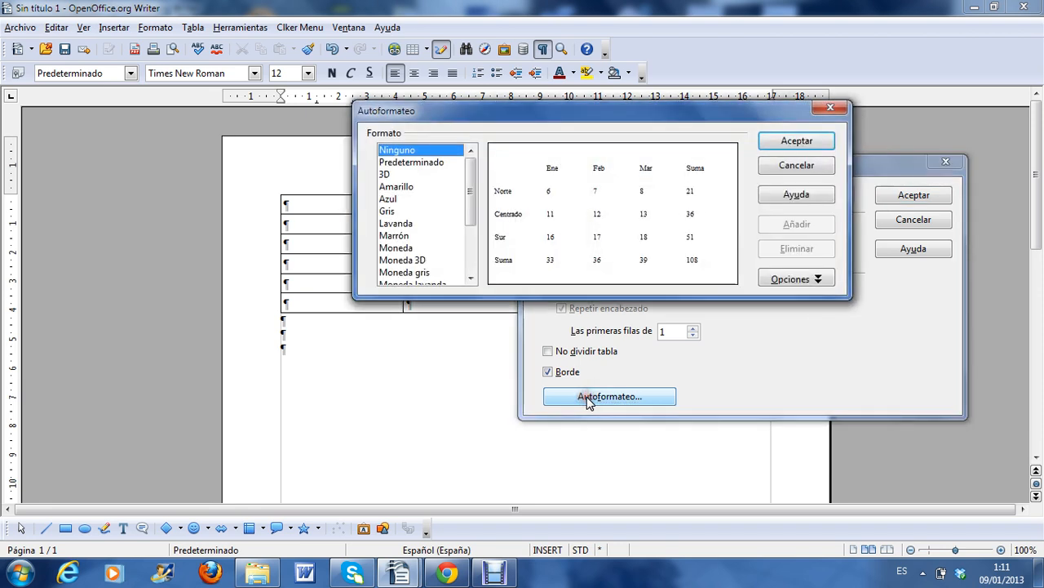
pyautogui.click(400, 236)
pyautogui.click(405, 249)
pyautogui.click(404, 259)
pyautogui.click(406, 272)
pyautogui.click(818, 170)
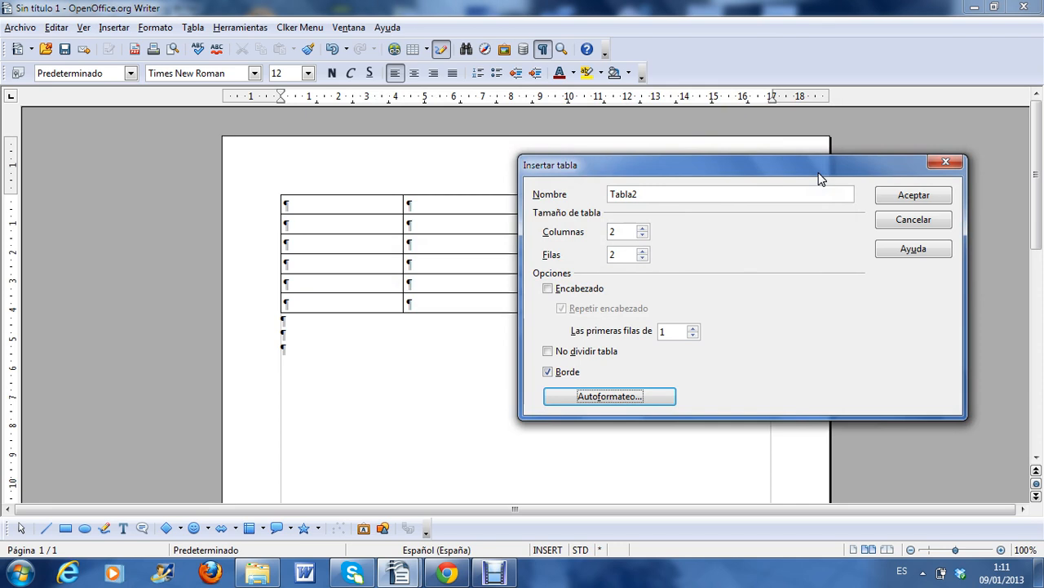
pyautogui.click(922, 219)
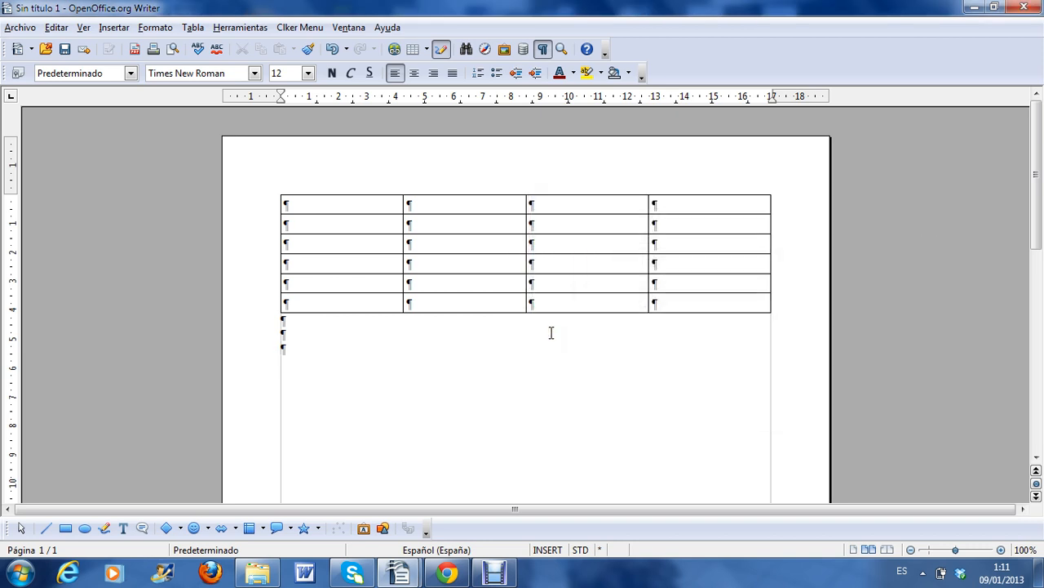
# Insert a two-column table below the first one using the size grid, and undo the insertion
pyautogui.click(426, 49)
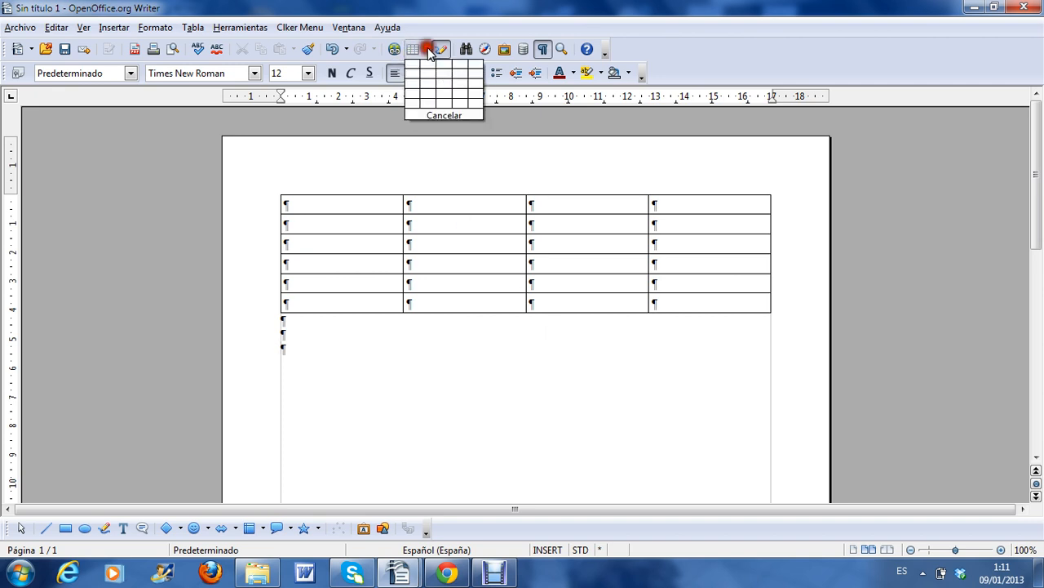
pyautogui.moveTo(416, 68); pyautogui.dragTo(426, 260)
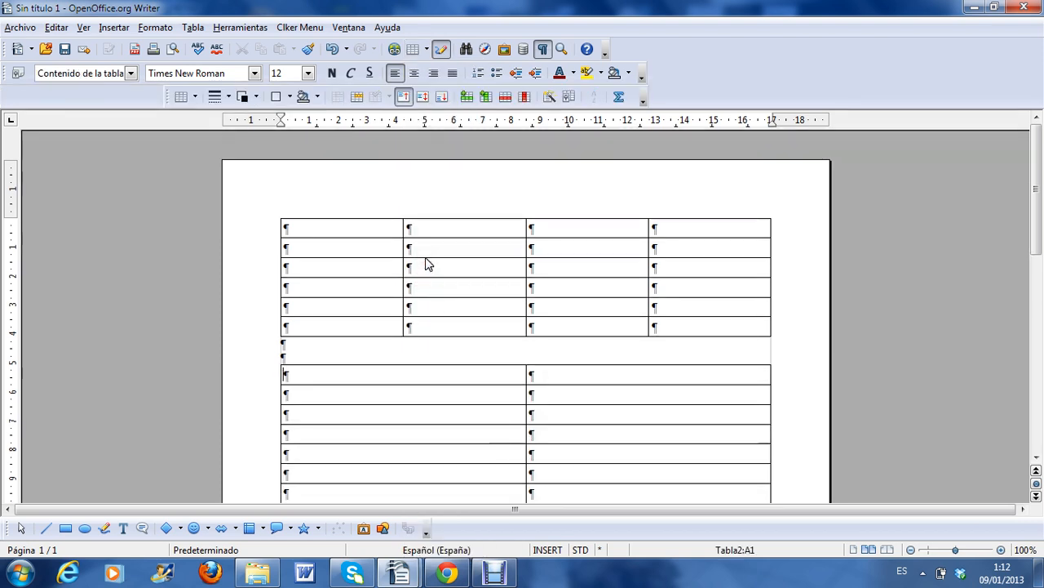
pyautogui.click(336, 47)
# Insert a second table with 4 columns, 80 rows and a repeating one-row heading below the first table
pyautogui.click(413, 49)
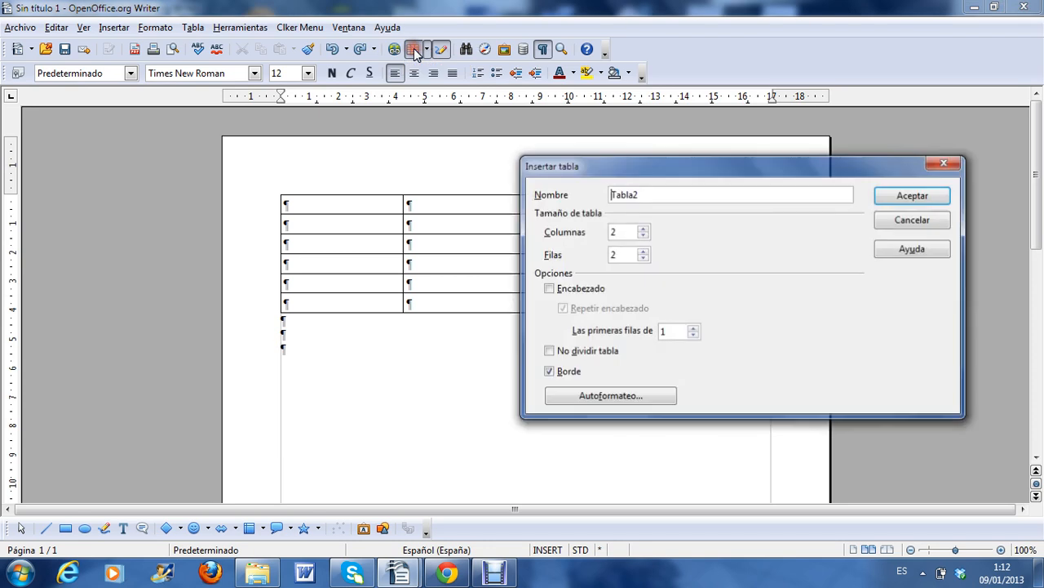
pyautogui.click(643, 229)
pyautogui.click(643, 229)
pyautogui.moveTo(630, 254); pyautogui.dragTo(549, 256)
pyautogui.write('80')
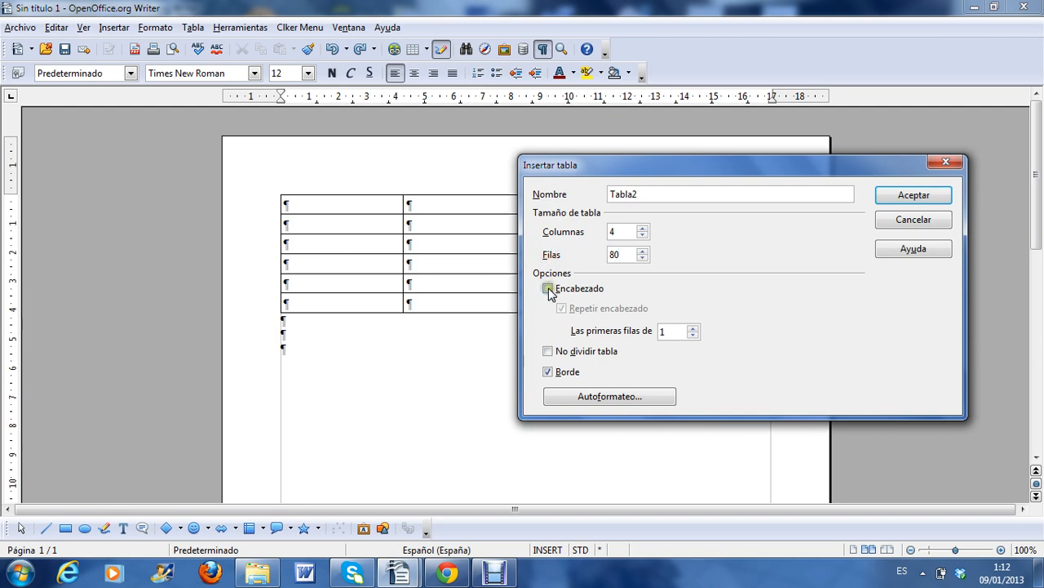
pyautogui.click(549, 288)
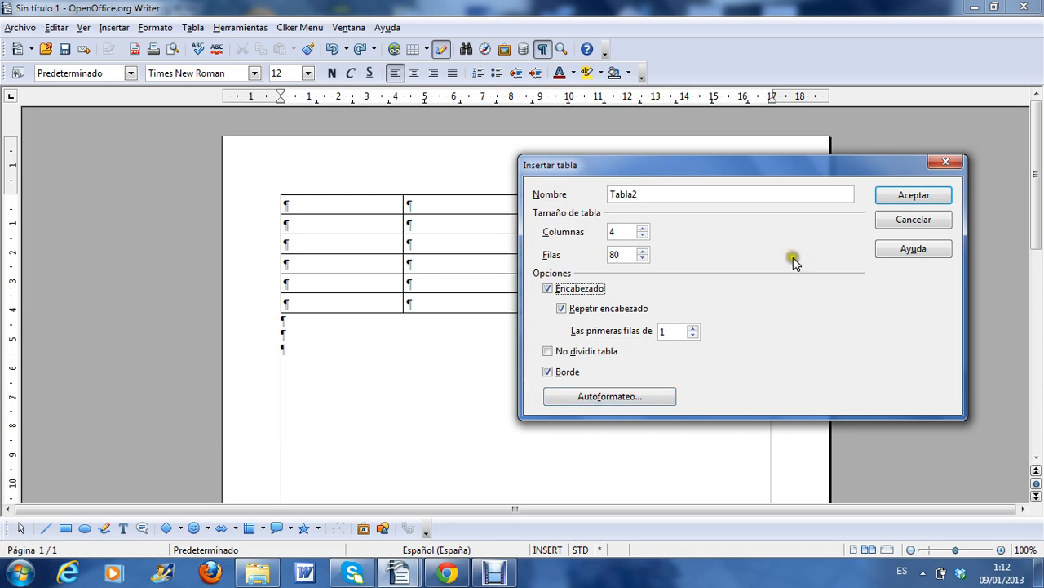
pyautogui.click(895, 201)
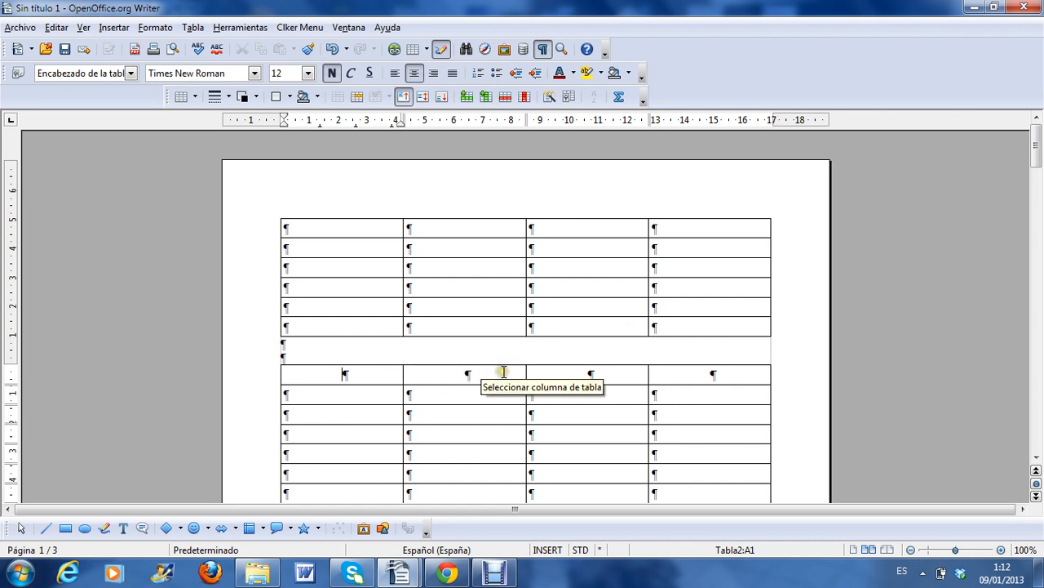
# Enter "Apellidos" in the first heading cell of the second table and check the heading row on the next page
pyautogui.moveTo(1037, 150); pyautogui.dragTo(1017, 158)
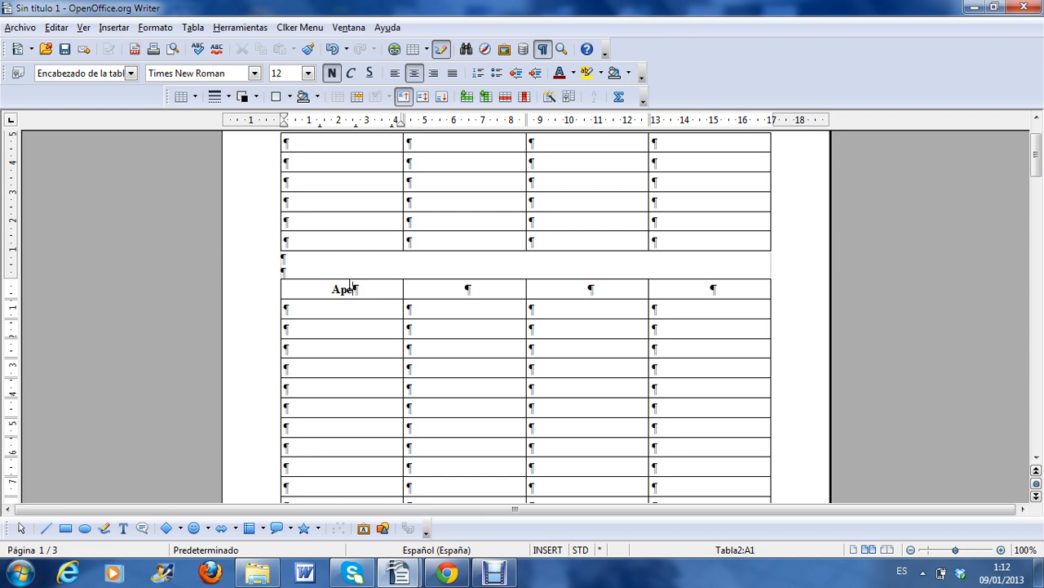
pyautogui.write('dos')
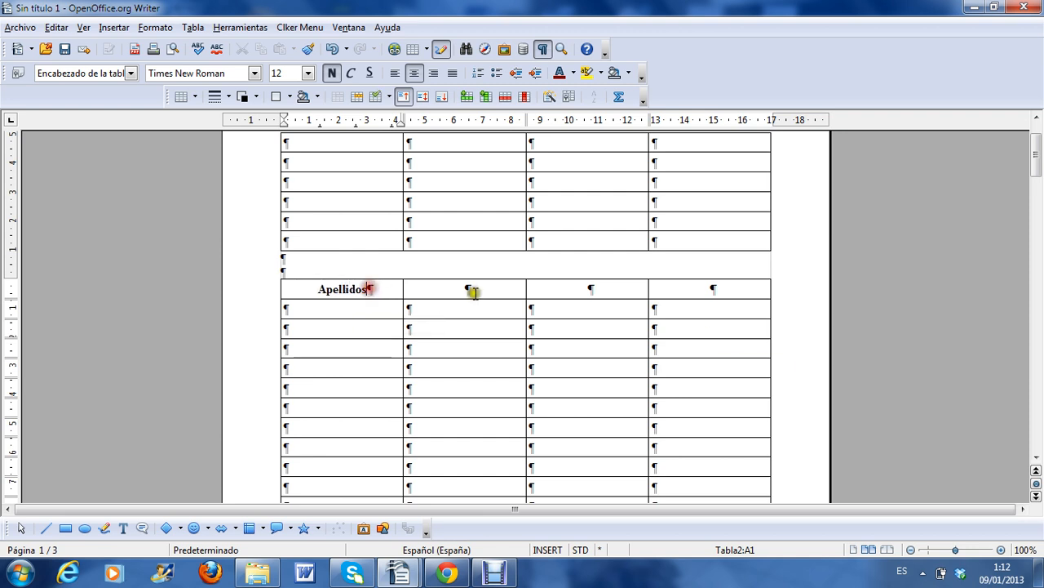
pyautogui.moveTo(1034, 159); pyautogui.dragTo(1036, 253)
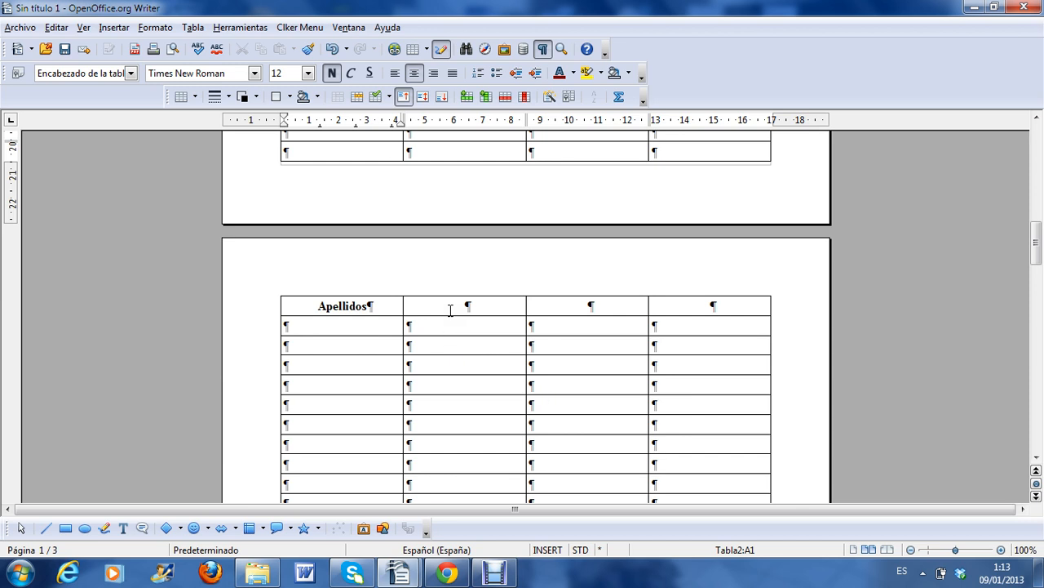
pyautogui.moveTo(1029, 228)
pyautogui.mouseDown()
pyautogui.moveTo(1037, 163)
pyautogui.moveTo(1039, 232)
pyautogui.mouseUp()
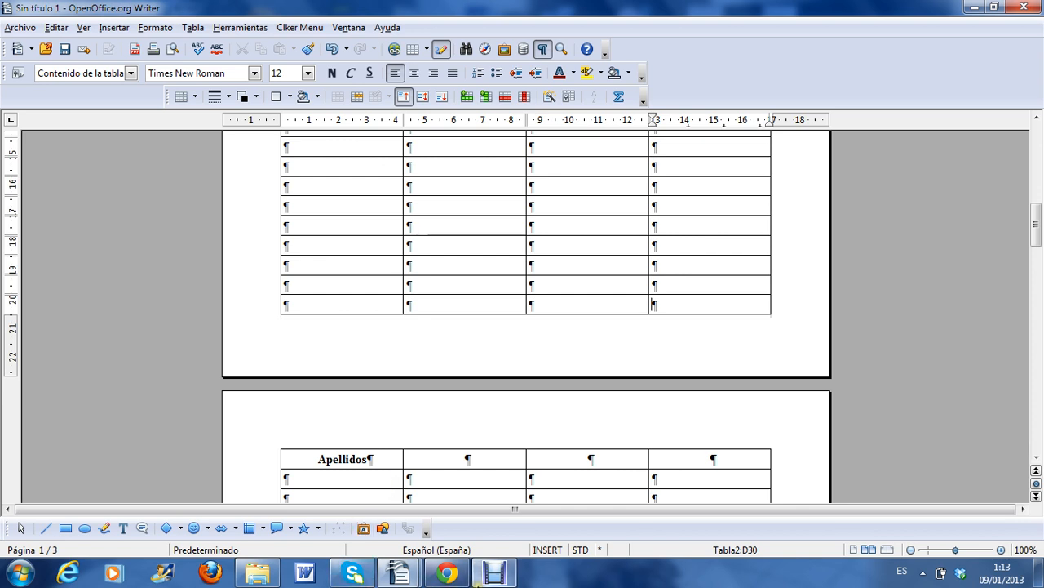
pyautogui.click(494, 573)
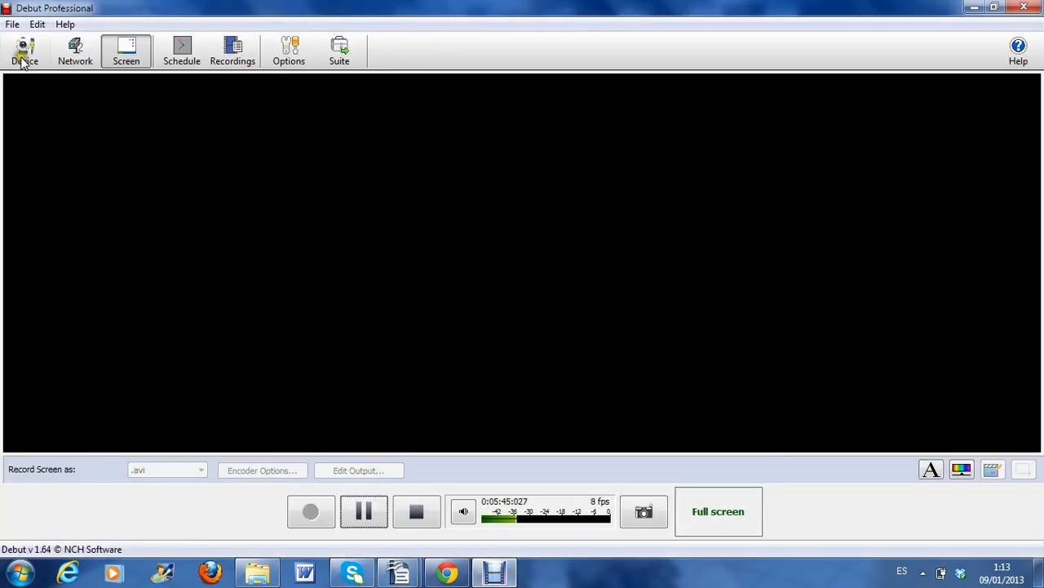
pyautogui.click(12, 24)
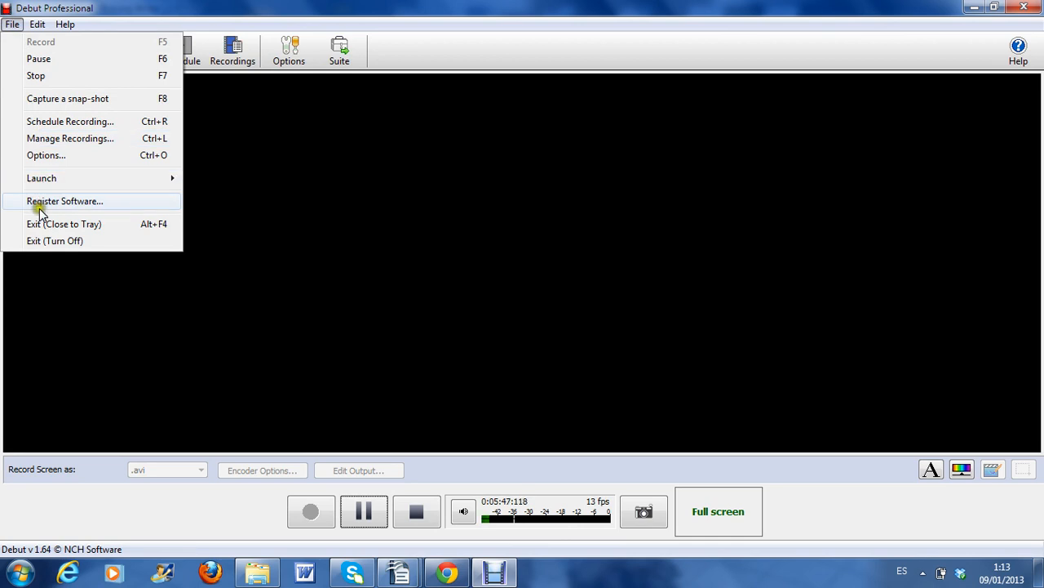
pyautogui.click(41, 242)
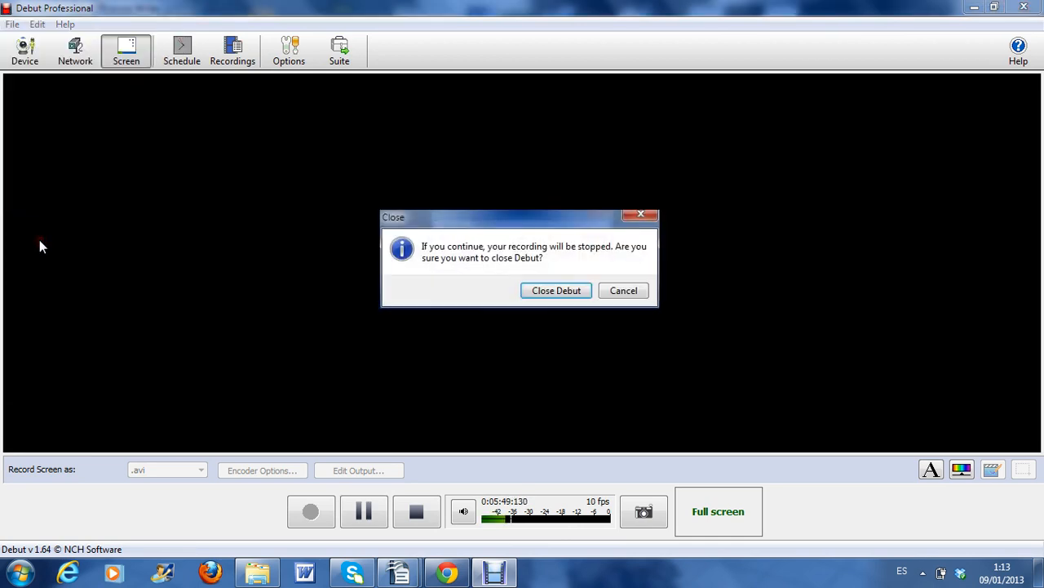